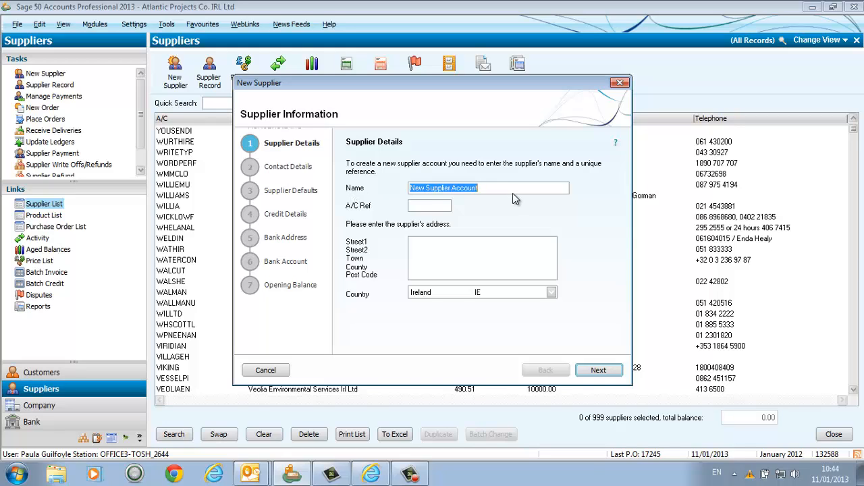
# Step: Name the new supplier Digital River International and accept the suggested account reference
pyautogui.write('Digital ')
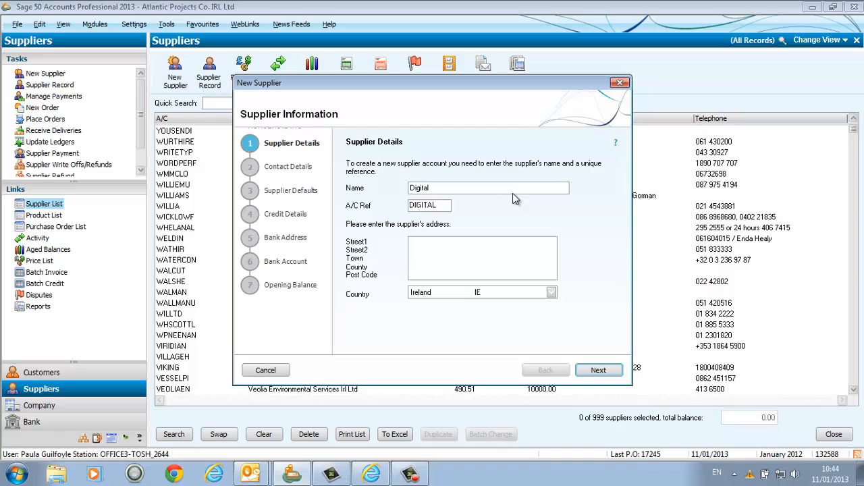
pyautogui.write('River International')
pyautogui.press('Tab')
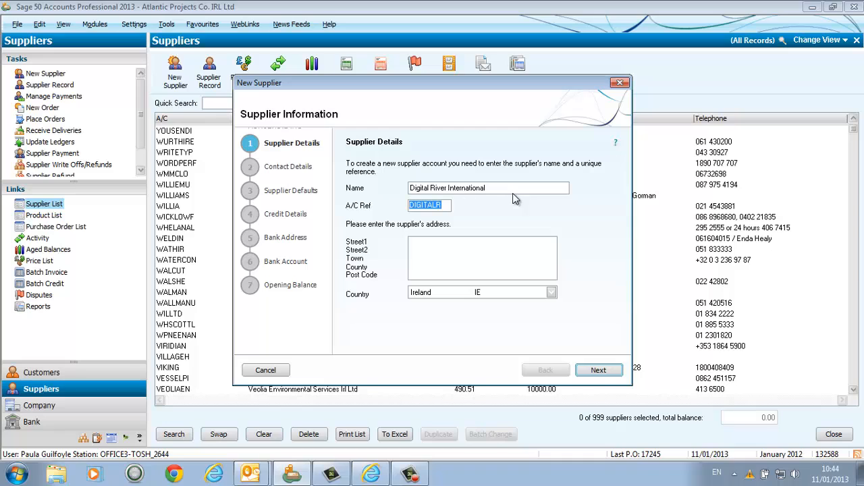
pyautogui.press('Tab')
# Step: Enter the supplier's street address on the first address line and its postcode and city on the second
pyautogui.write('9B Bou')
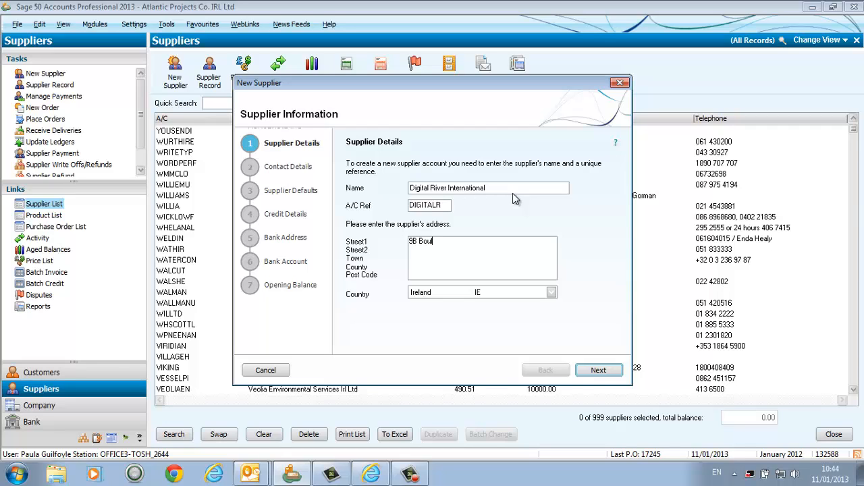
pyautogui.write('levard Du Prince')
pyautogui.press('Return')
pyautogui.write('L-1724 Luxemb')
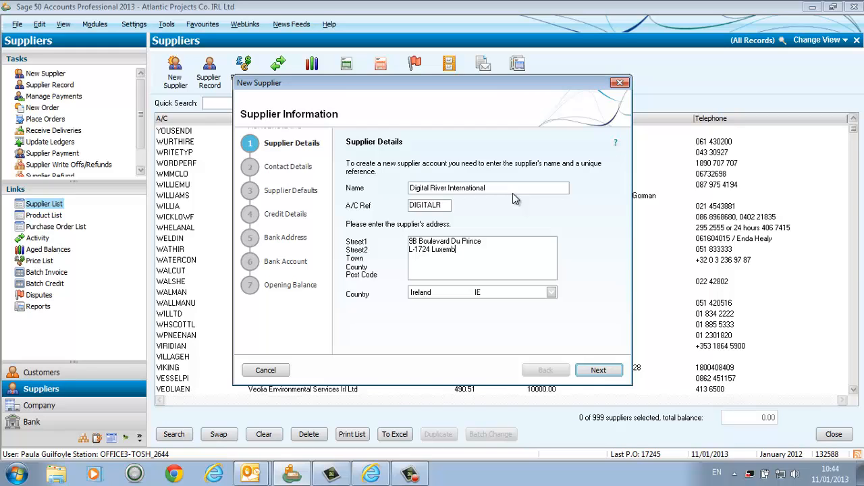
pyautogui.write('ourg')
# Step: Set the supplier's country to Netherlands and continue to the supplier defaults, leaving the contact details blank
pyautogui.click(552, 293)
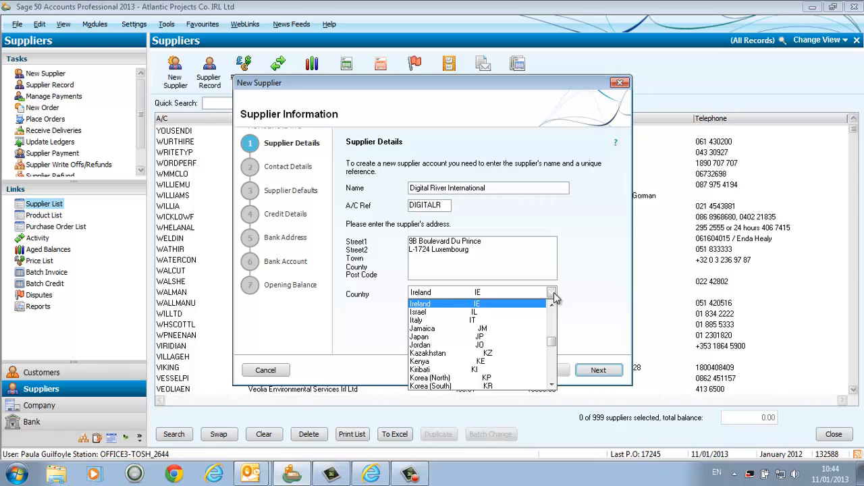
pyautogui.click(552, 293)
pyautogui.press('n')
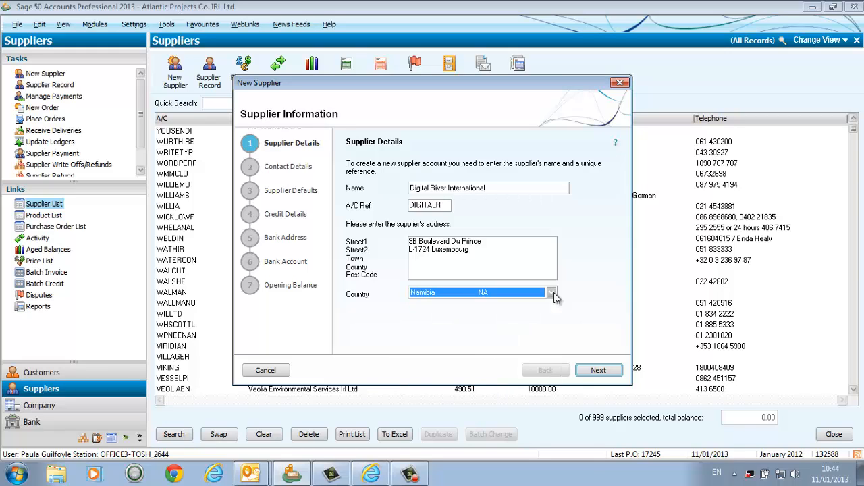
pyautogui.click(553, 293)
pyautogui.click(447, 329)
pyautogui.click(600, 372)
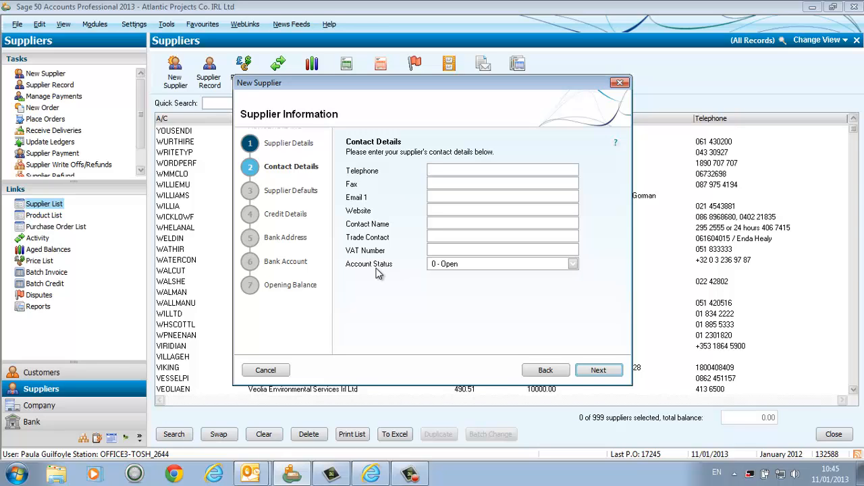
pyautogui.click(598, 371)
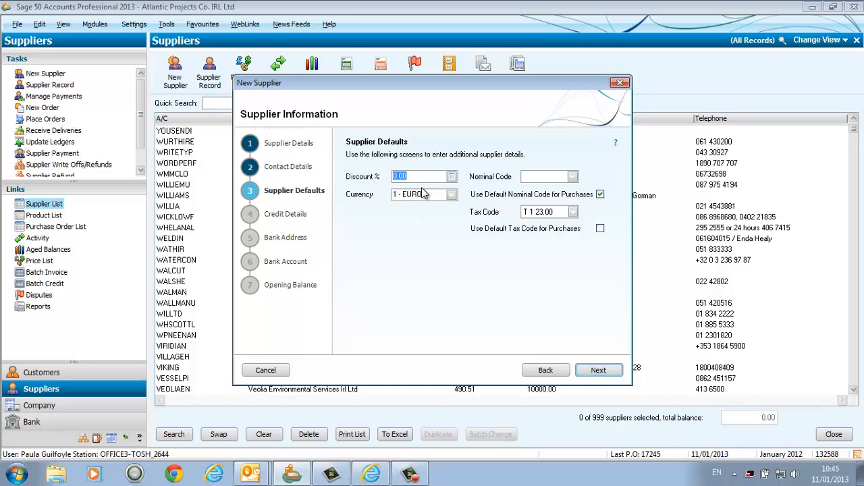
# Step: Choose 1 - EURO as the supplier's currency and set the default nominal code to 0111
pyautogui.click(451, 194)
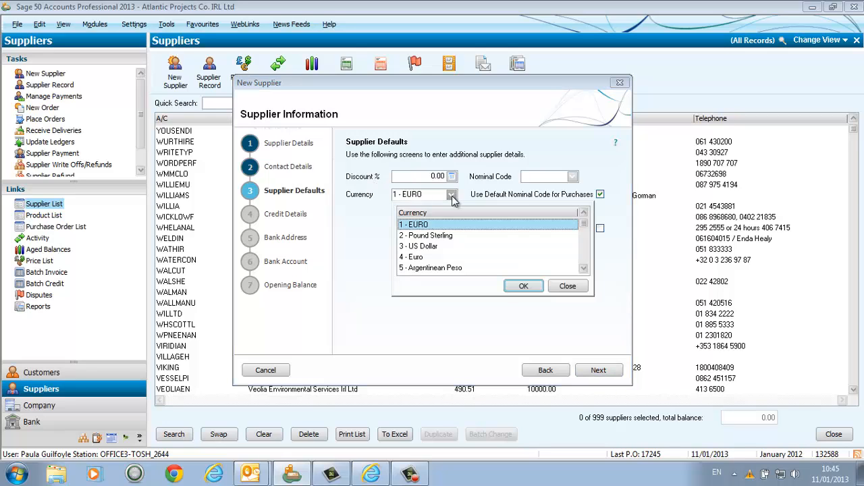
pyautogui.doubleClick(422, 225)
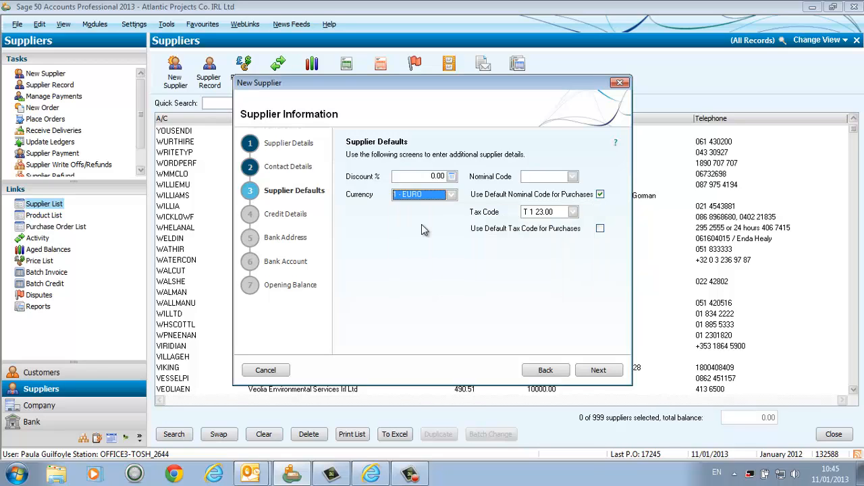
pyautogui.click(530, 176)
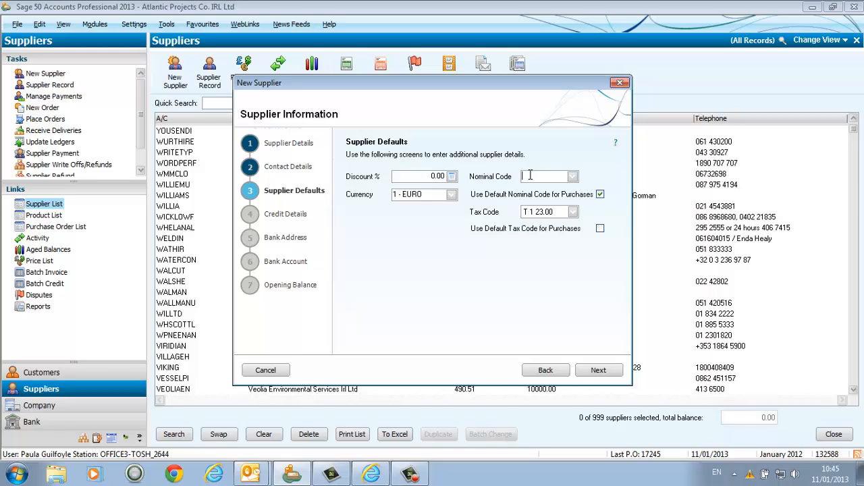
pyautogui.write('0111')
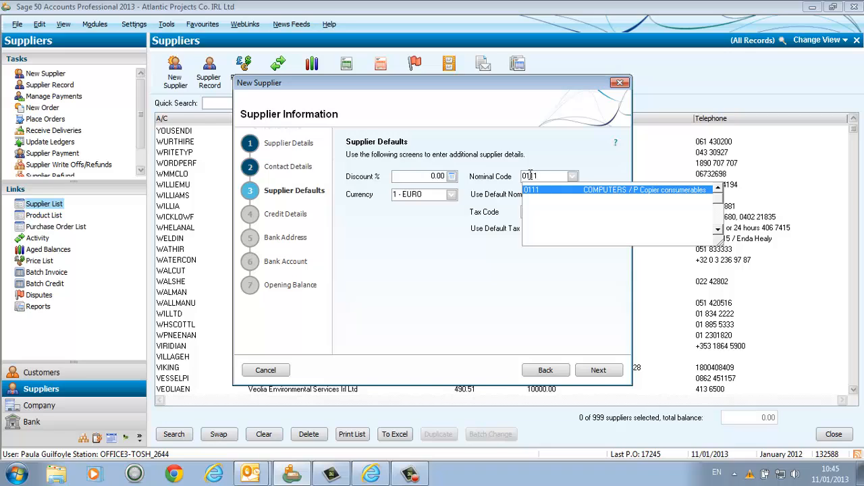
pyautogui.press('Tab')
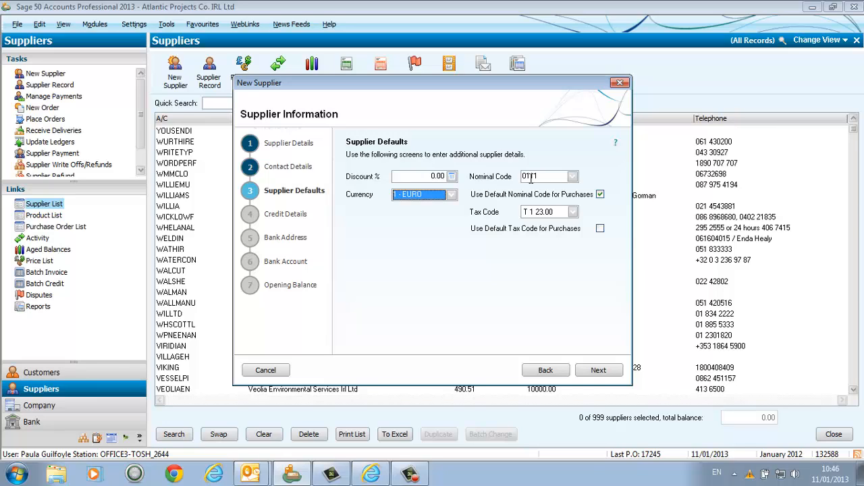
# Step: Set the default tax code to T5, enable its use for purchases, and continue to the credit details
pyautogui.click(573, 214)
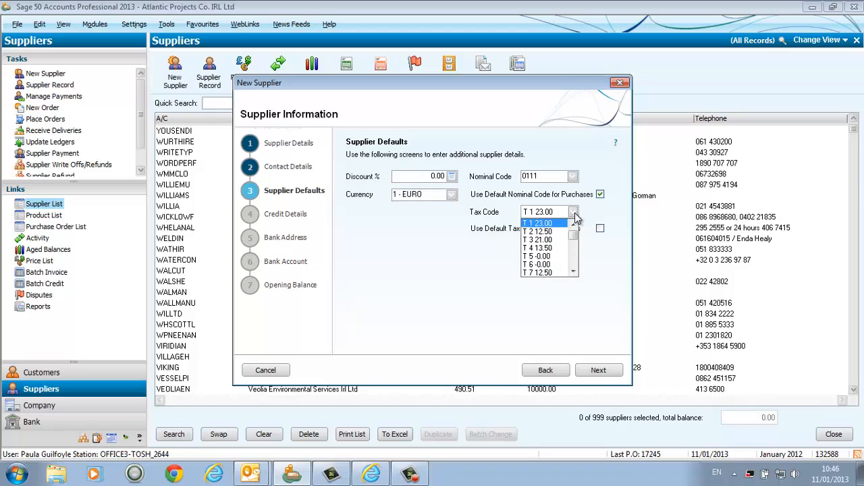
pyautogui.click(557, 259)
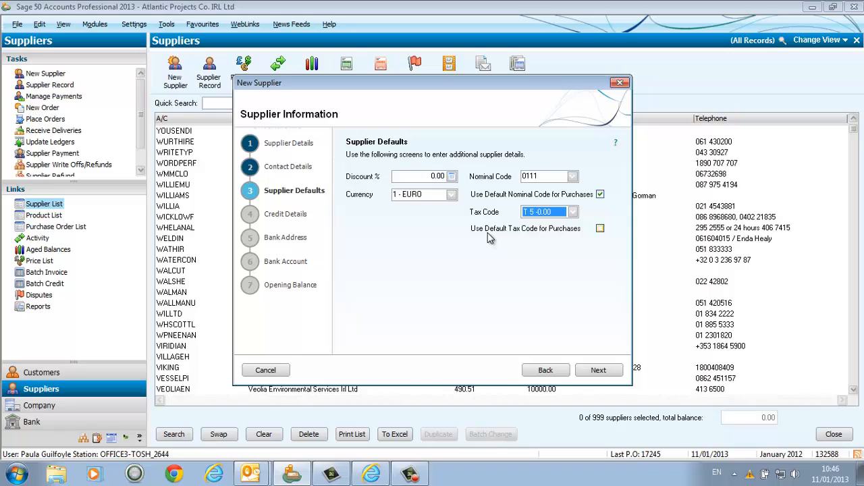
pyautogui.click(600, 230)
pyautogui.click(598, 372)
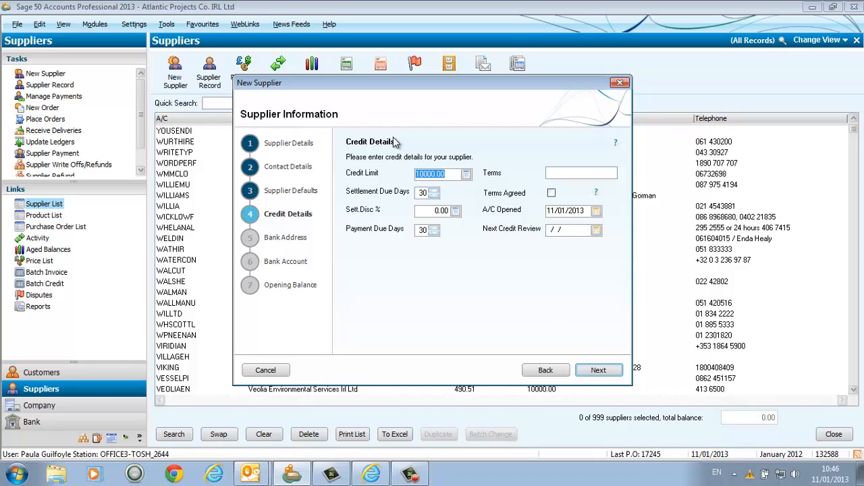
# Step: Set the credit limit, settlement due days and payment due days to 0, and continue to the bank address
pyautogui.write('0')
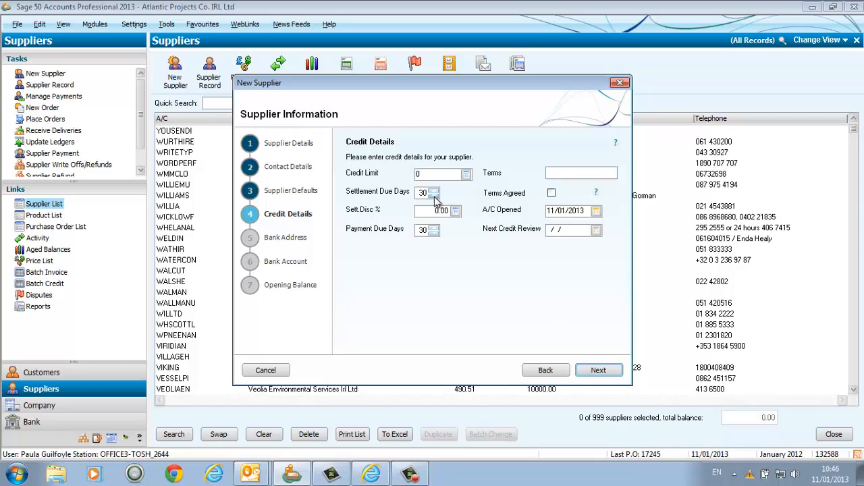
pyautogui.click(423, 192)
pyautogui.write('0')
pyautogui.click(410, 231)
pyautogui.write('0')
pyautogui.press('BackSpace')
pyautogui.press('BackSpace')
pyautogui.write('0')
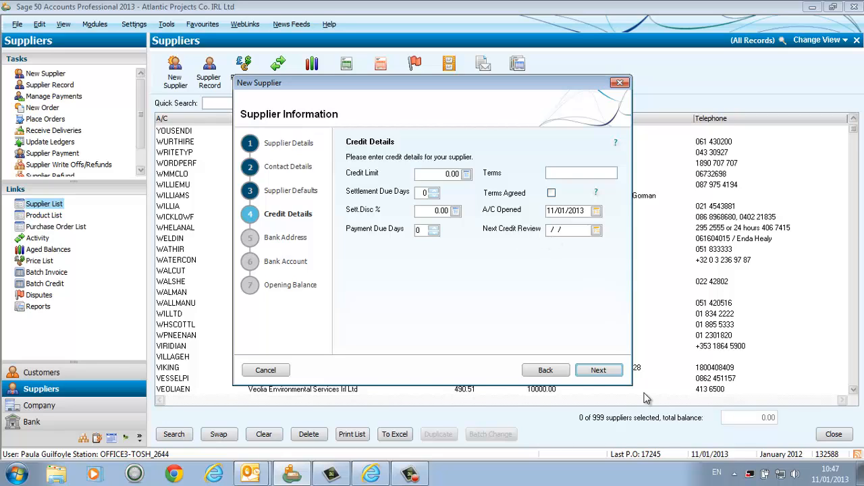
pyautogui.click(597, 371)
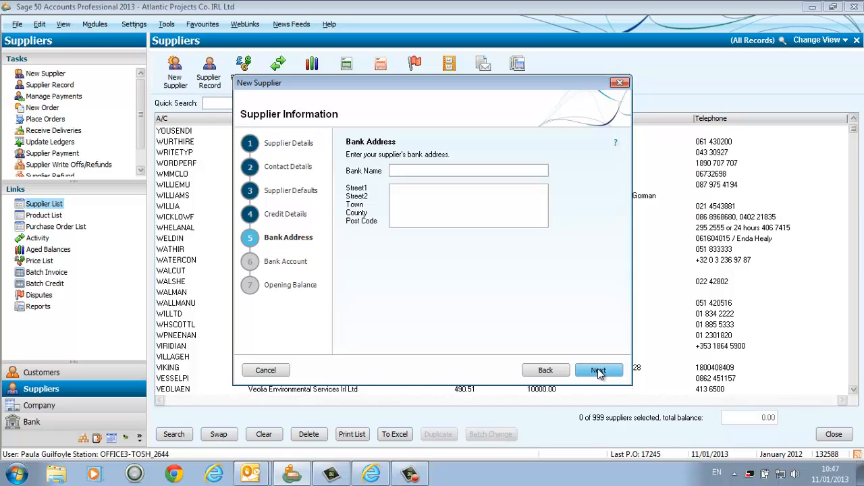
# Step: Set the payment method to Other and create the supplier with no opening balance, leaving all other bank fields blank
pyautogui.click(598, 371)
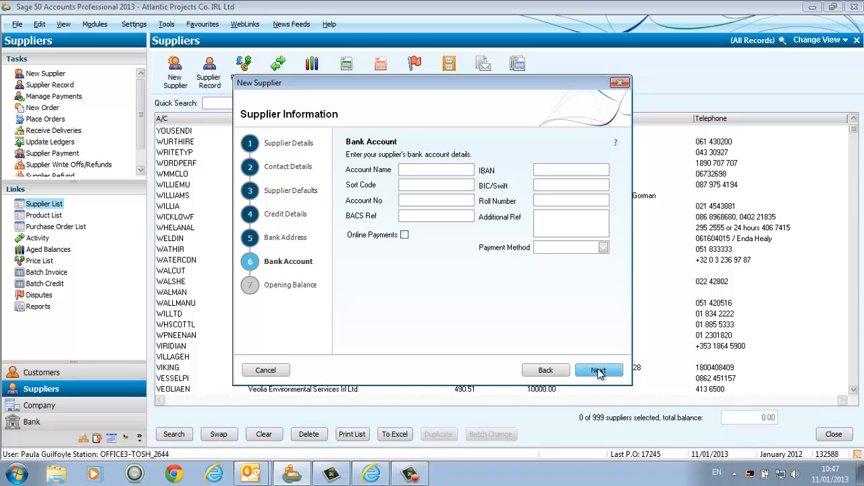
pyautogui.click(603, 248)
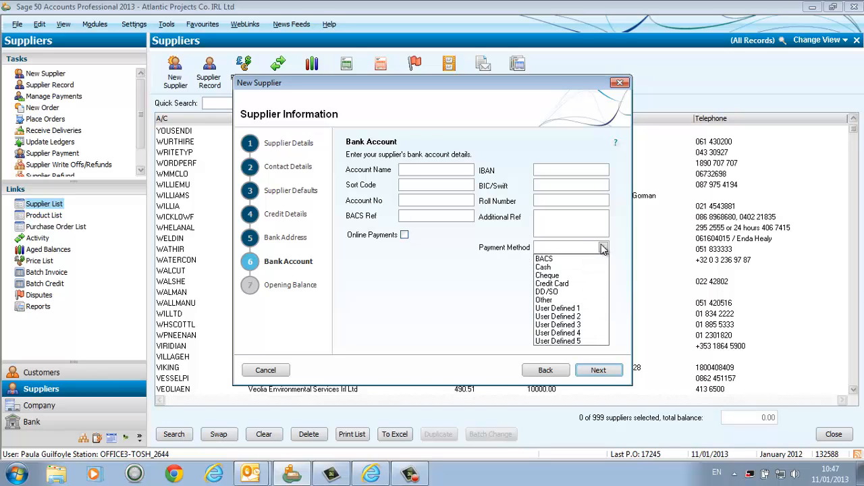
pyautogui.click(550, 299)
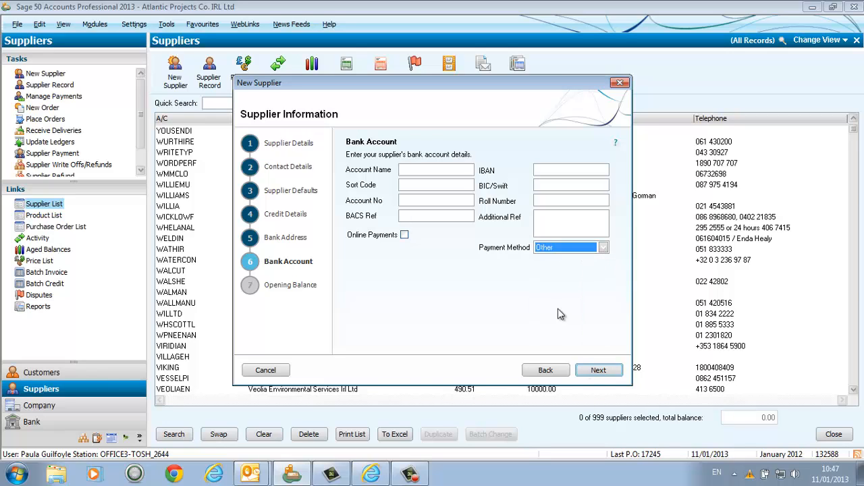
pyautogui.click(598, 371)
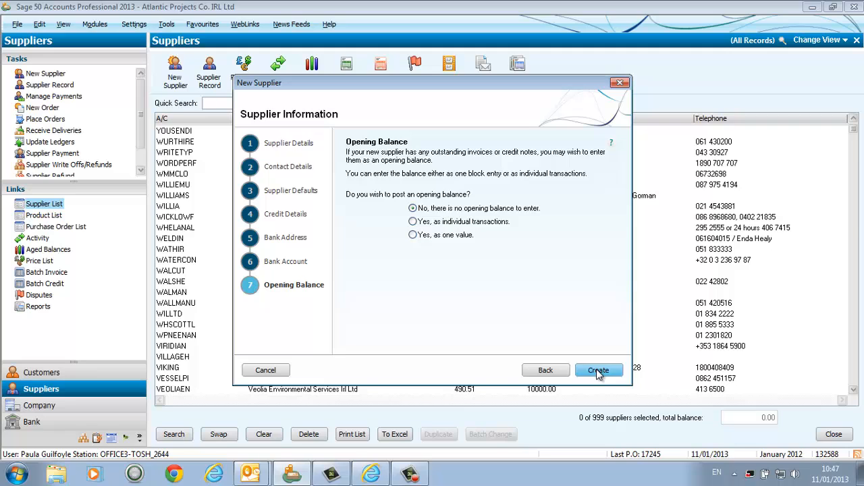
pyautogui.click(597, 372)
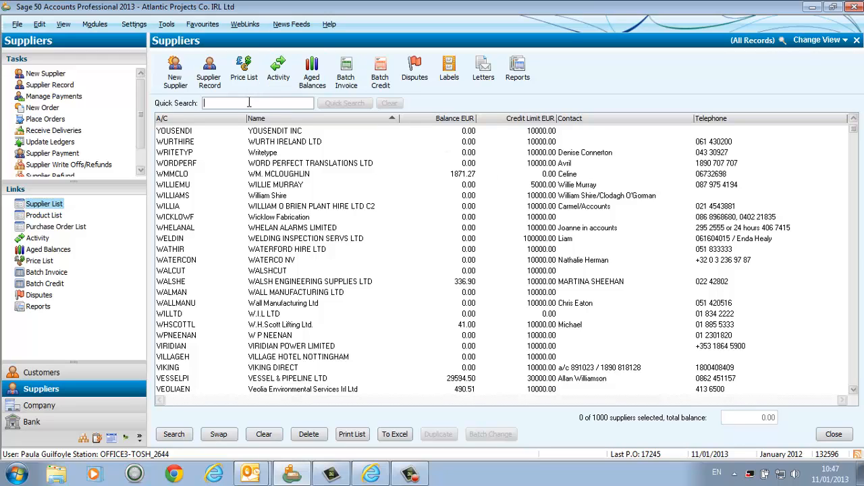
# Step: Search the supplier list for "digit" and open the Digital River International record, dismissing the warning
pyautogui.write('digit')
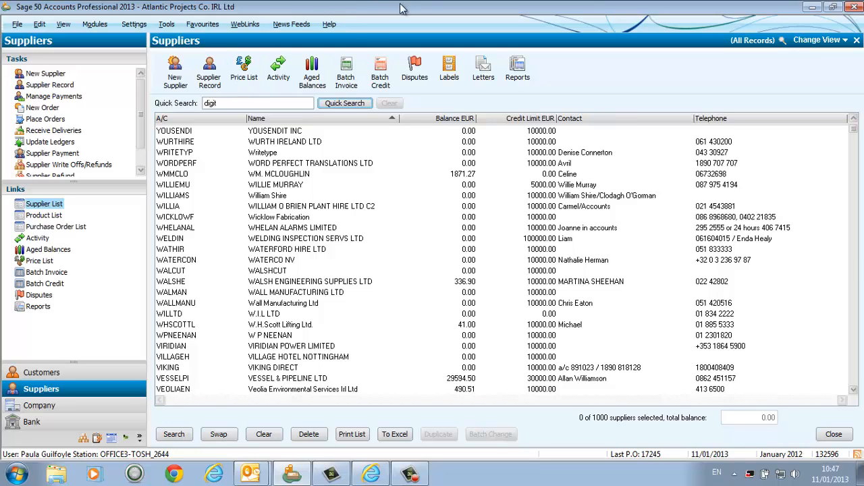
pyautogui.click(346, 105)
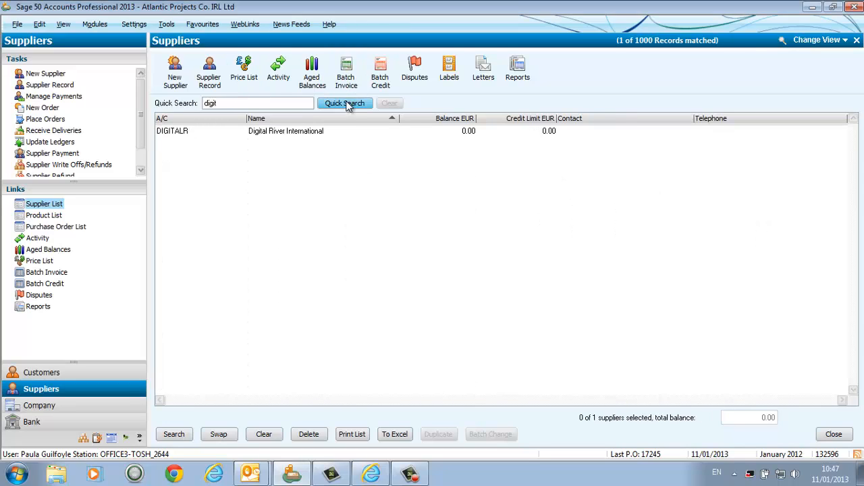
pyautogui.doubleClick(162, 132)
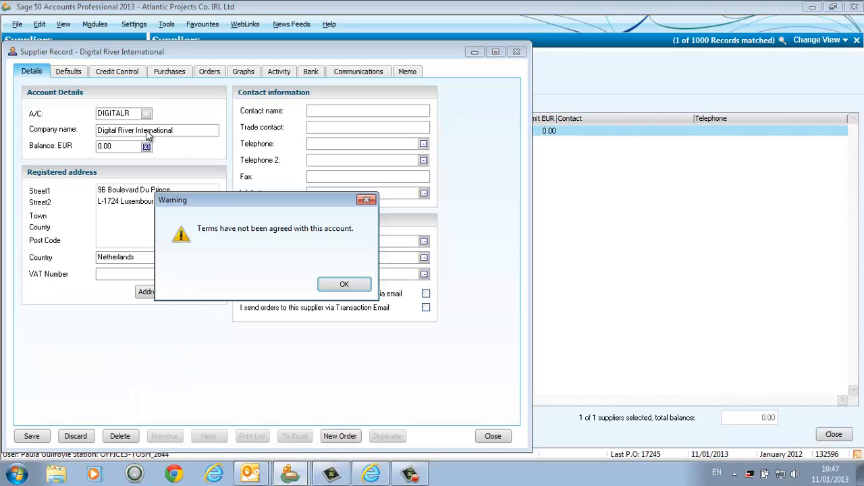
pyautogui.click(351, 289)
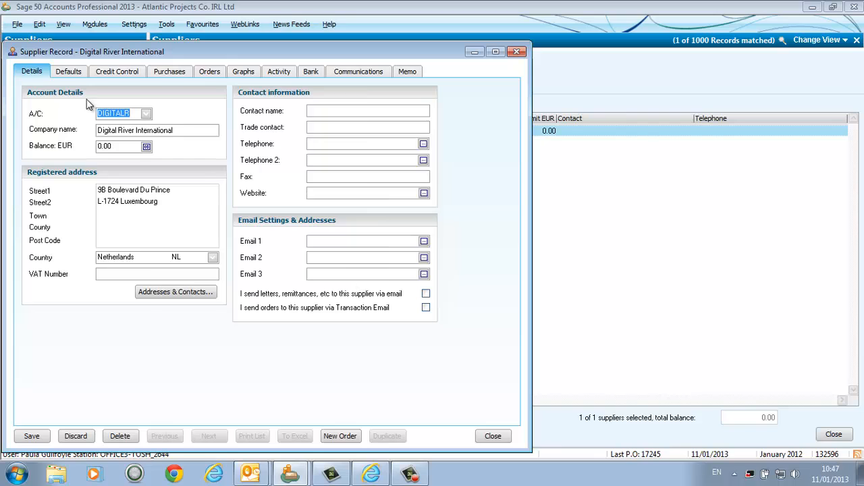
# Step: Review the supplier record's defaults, credit control, purchases, general details and bank settings, and close the record
pyautogui.click(62, 76)
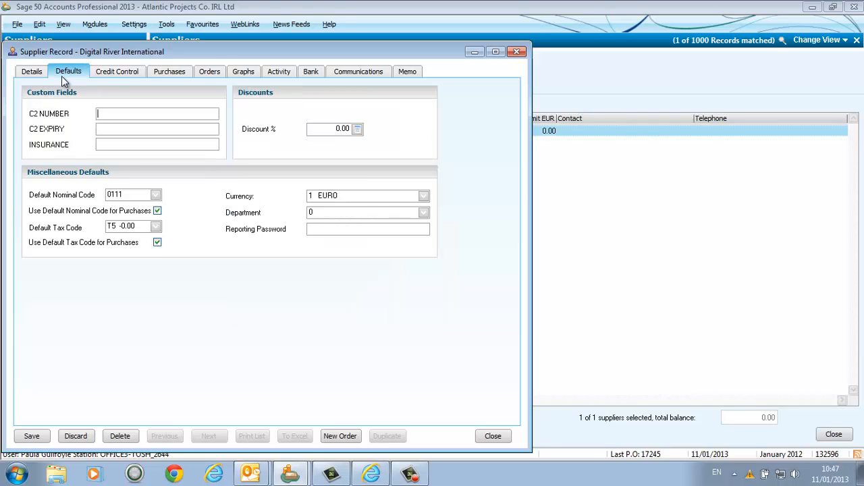
pyautogui.click(113, 75)
pyautogui.click(167, 74)
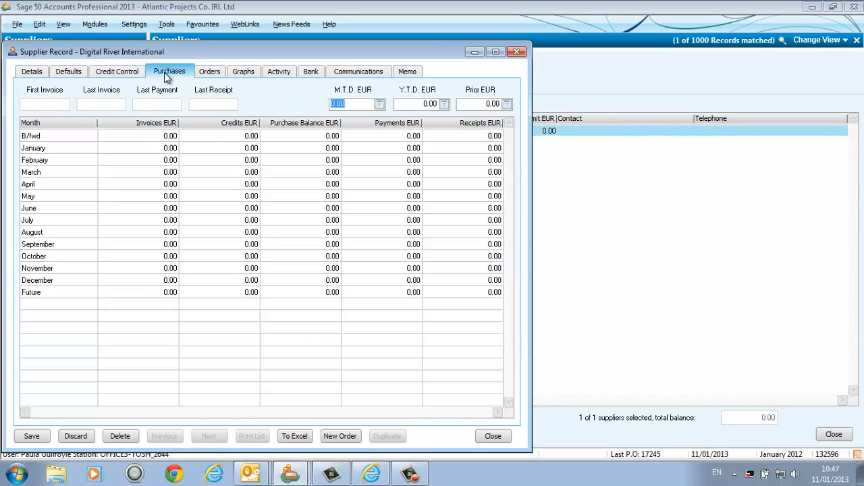
pyautogui.click(35, 74)
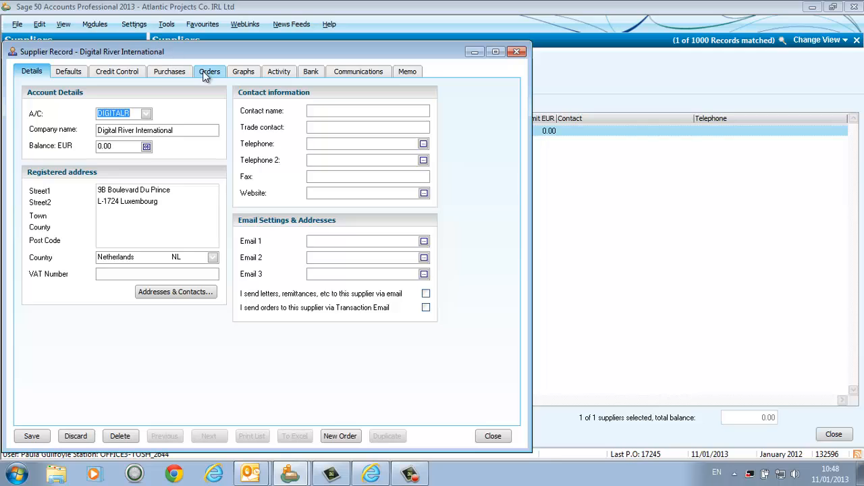
pyautogui.click(307, 74)
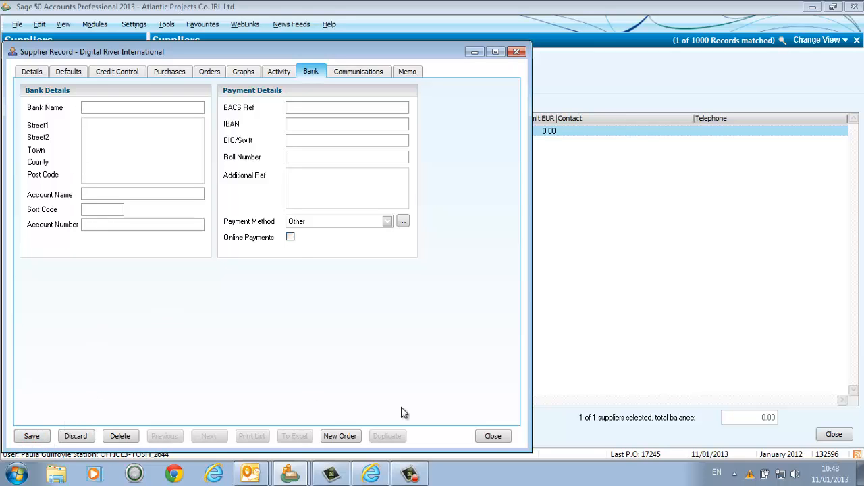
pyautogui.click(494, 436)
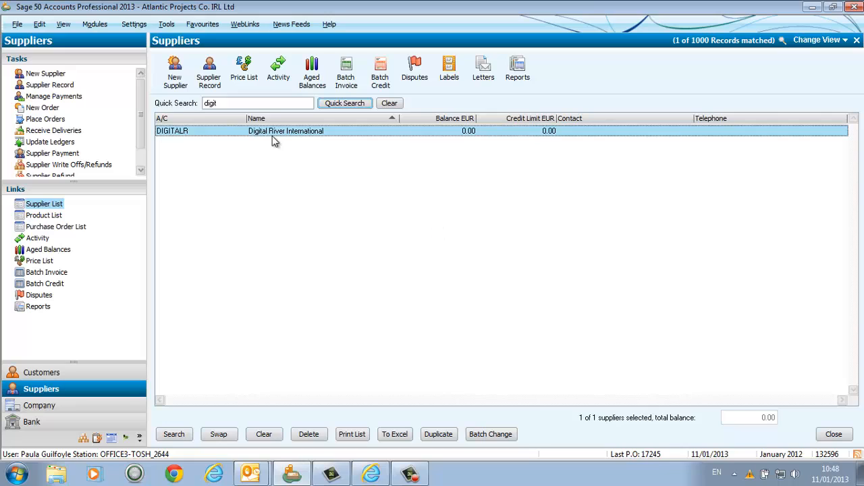